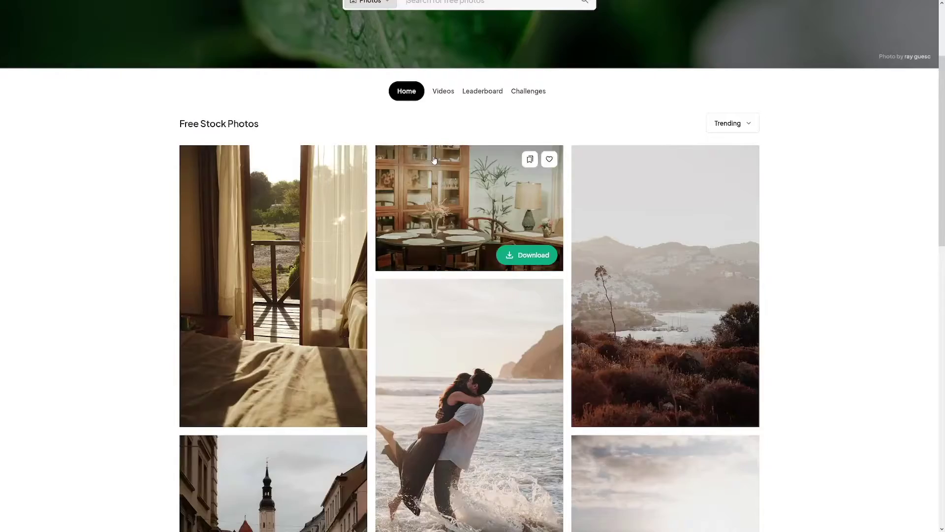
{"action": "scroll", "coordinate": [487, 200], "scroll_direction": "up", "scroll_amount": 2}
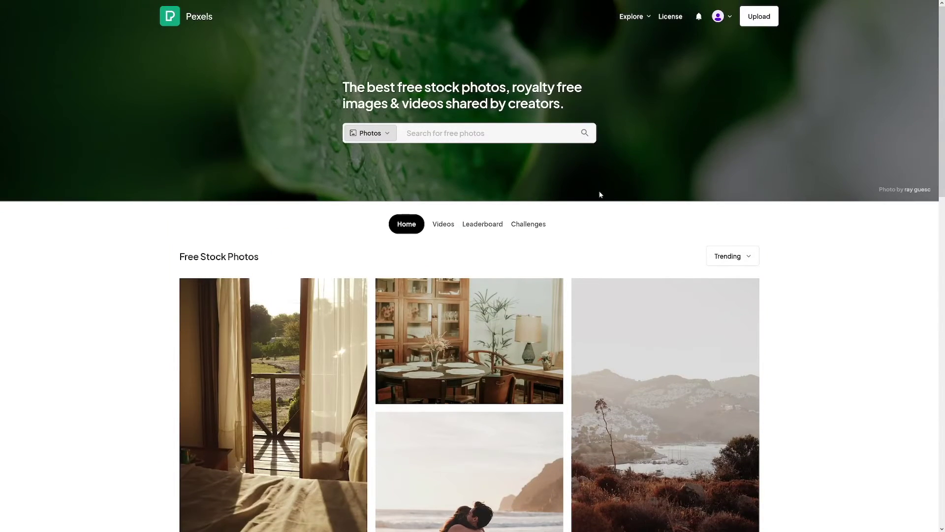
Switch the Pexels search from Photos to Videos and search for 'people'.
{"action": "left_click", "coordinate": [386, 134]}
{"action": "left_click", "coordinate": [370, 171]}
{"action": "left_click", "coordinate": [455, 135]}
{"action": "type", "text": "peopl"}
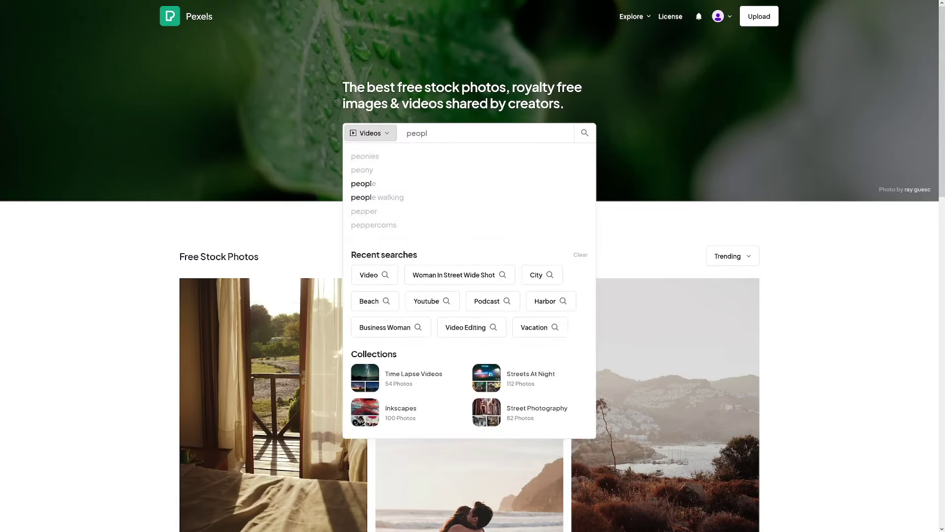
{"action": "type", "text": "e"}
{"action": "key", "text": "Return"}
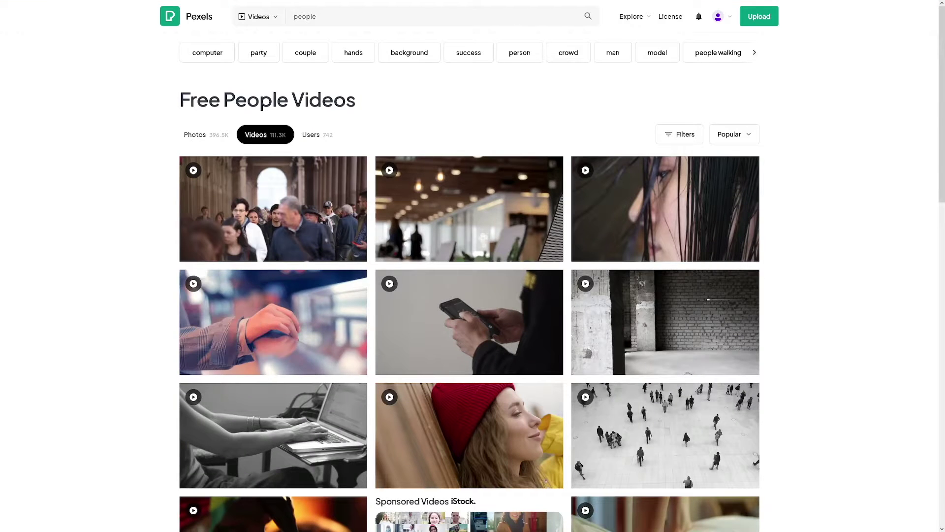
{"action": "scroll", "coordinate": [789, 232], "scroll_direction": "down", "scroll_amount": 1}
{"action": "scroll", "coordinate": [788, 232], "scroll_direction": "down", "scroll_amount": 2}
{"action": "scroll", "coordinate": [789, 231], "scroll_direction": "down", "scroll_amount": 1}
{"action": "scroll", "coordinate": [789, 232], "scroll_direction": "down", "scroll_amount": 1}
{"action": "scroll", "coordinate": [789, 232], "scroll_direction": "down", "scroll_amount": 1}
{"action": "scroll", "coordinate": [789, 232], "scroll_direction": "down", "scroll_amount": 2}
{"action": "scroll", "coordinate": [788, 232], "scroll_direction": "down", "scroll_amount": 2}
{"action": "scroll", "coordinate": [789, 232], "scroll_direction": "down", "scroll_amount": 1}
{"action": "scroll", "coordinate": [788, 232], "scroll_direction": "down", "scroll_amount": 2}
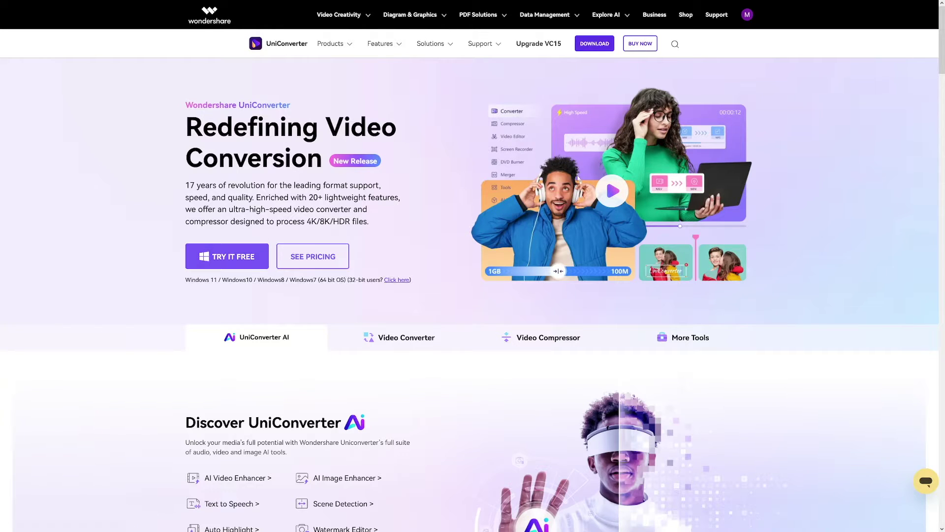
Highlight the supported Windows versions, then jump to the Video Compressor features.
{"action": "left_click_drag", "start_coordinate": [231, 279], "coordinate": [312, 282]}
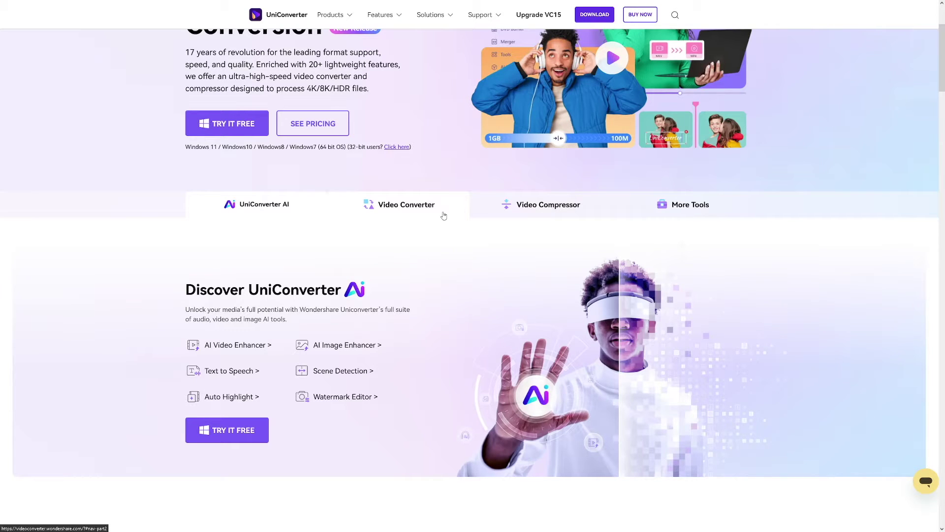
{"action": "left_click", "coordinate": [565, 205]}
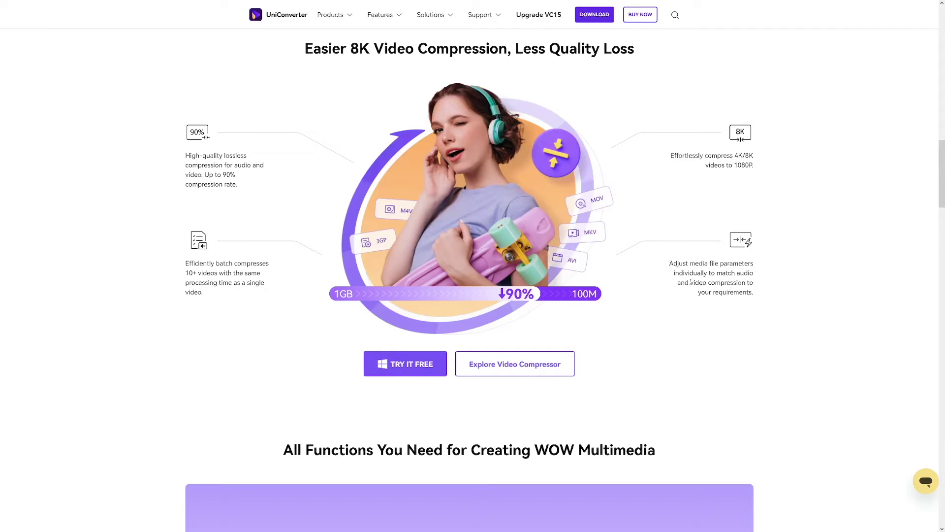
{"action": "scroll", "coordinate": [666, 284], "scroll_direction": "up", "scroll_amount": 3}
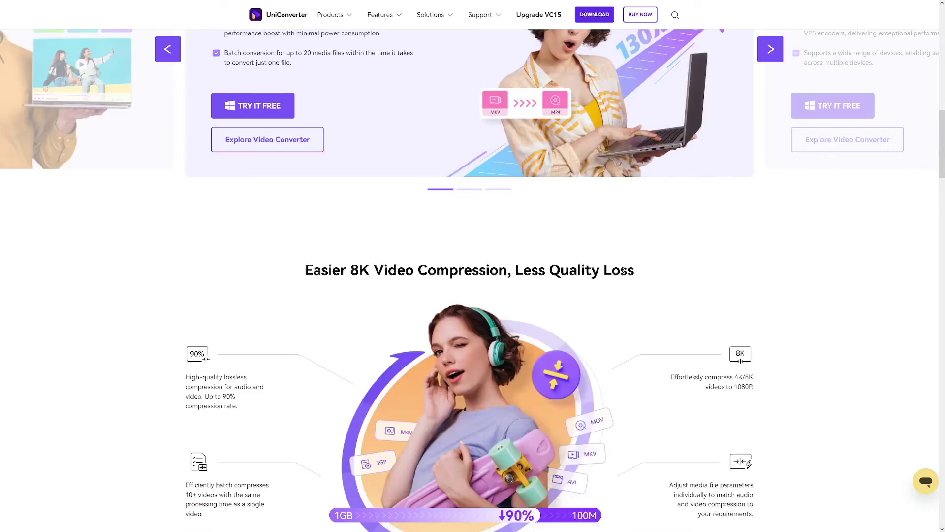
{"action": "scroll", "coordinate": [617, 266], "scroll_direction": "up", "scroll_amount": 5}
{"action": "scroll", "coordinate": [617, 265], "scroll_direction": "up", "scroll_amount": 5}
{"action": "scroll", "coordinate": [617, 265], "scroll_direction": "up", "scroll_amount": 1}
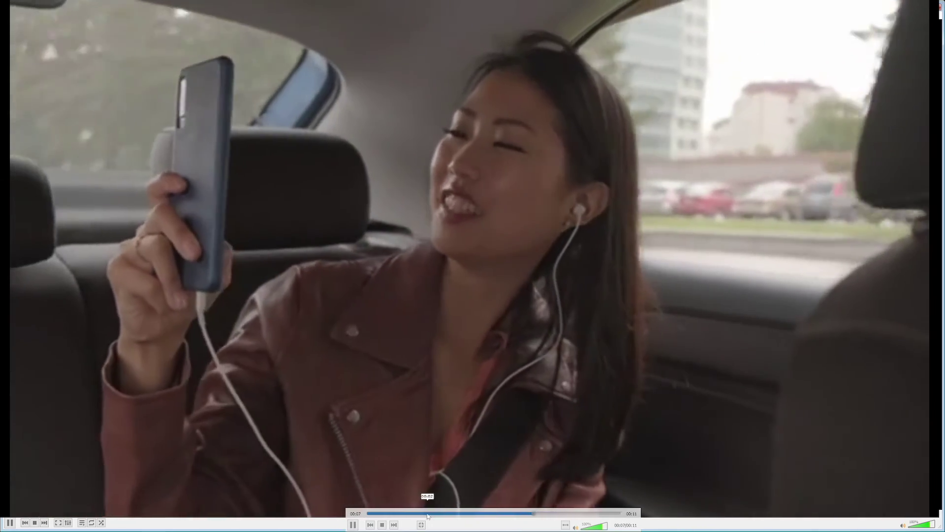
Seek the VLC car clip back near its start and pause playback.
{"action": "left_click", "coordinate": [425, 512]}
{"action": "key", "text": "space"}
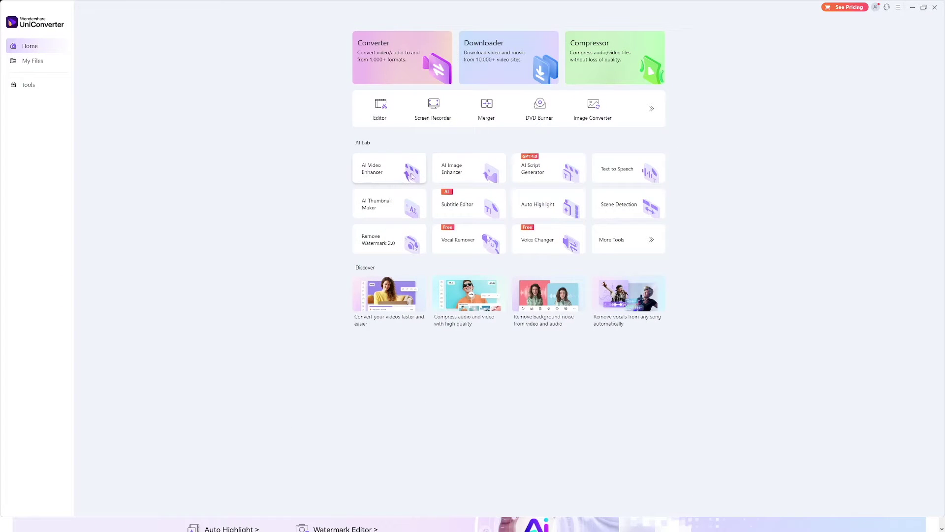
Launch AI Video Enhancer from AI Lab and pause the car clip preview.
{"action": "left_click", "coordinate": [397, 173]}
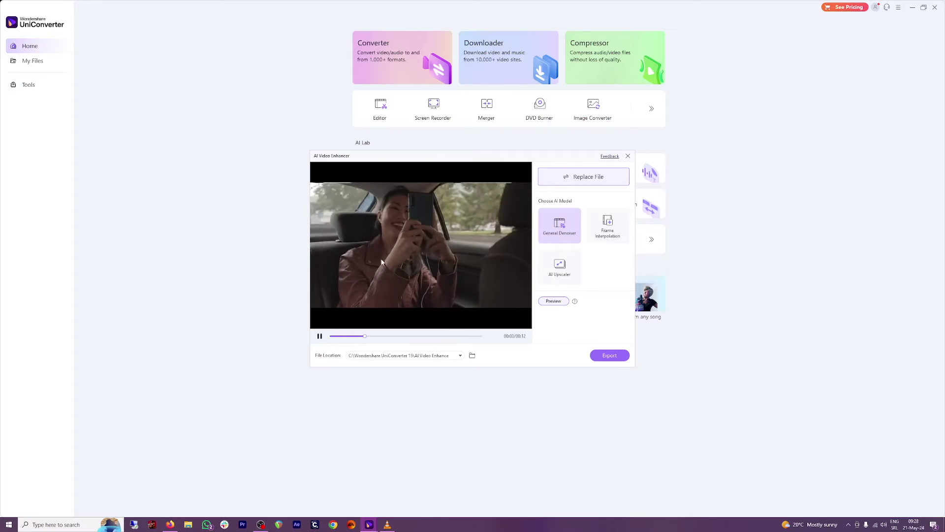
{"action": "left_click", "coordinate": [319, 336]}
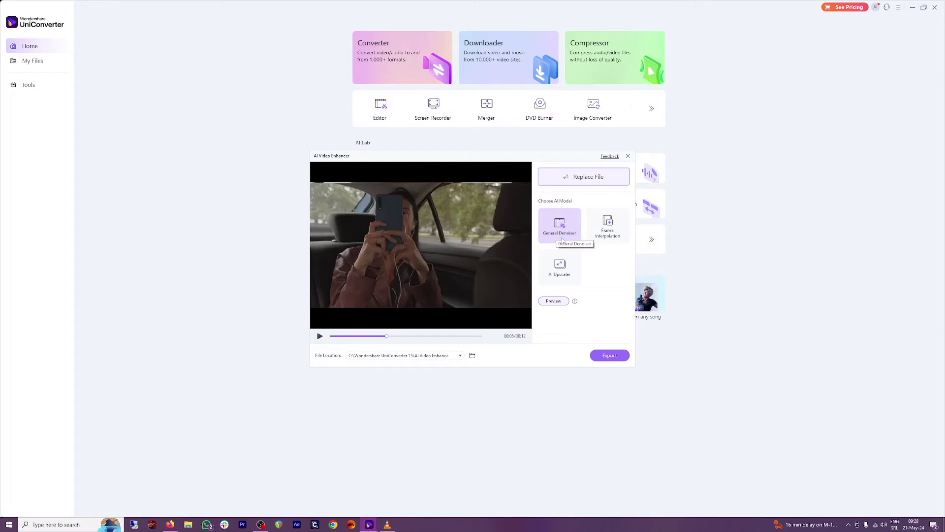
Choose the AI Upscaler model at 4X (2560*1440) and start the upscaled preview.
{"action": "left_click", "coordinate": [569, 277]}
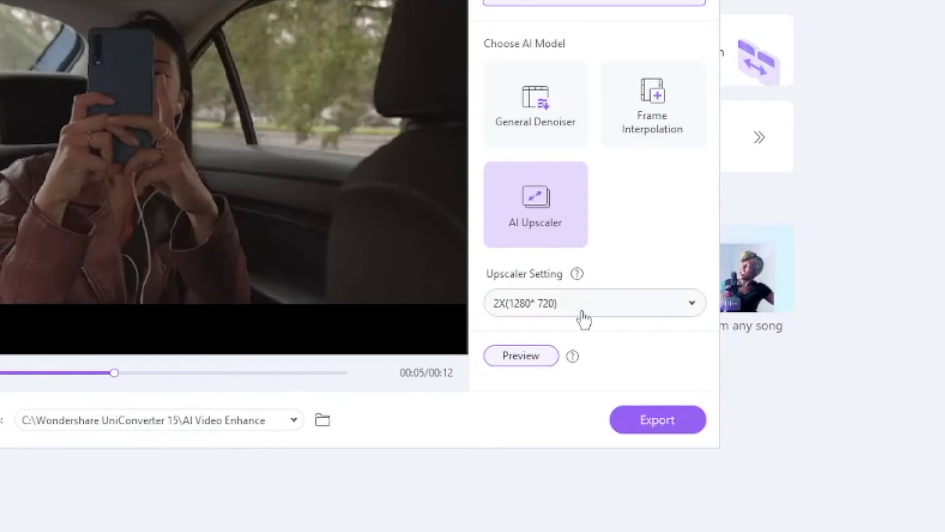
{"action": "left_click", "coordinate": [602, 310]}
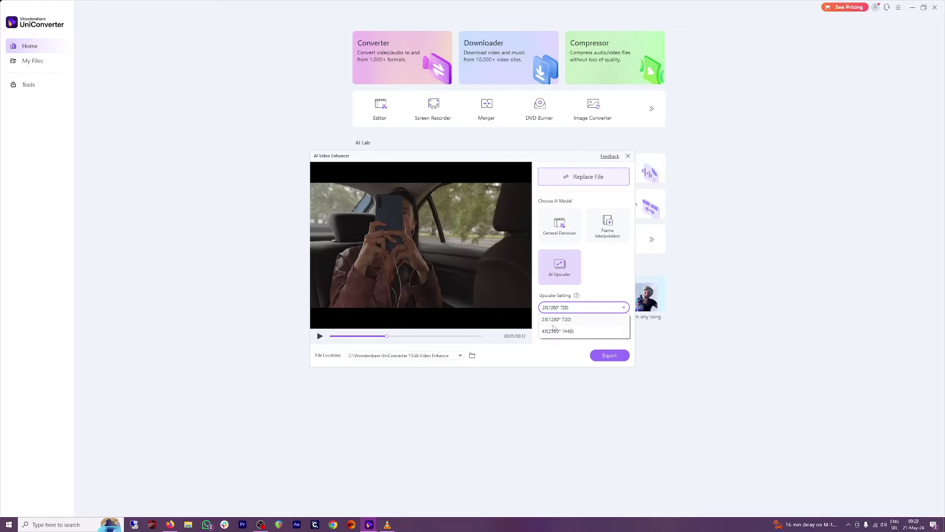
{"action": "left_click", "coordinate": [580, 332]}
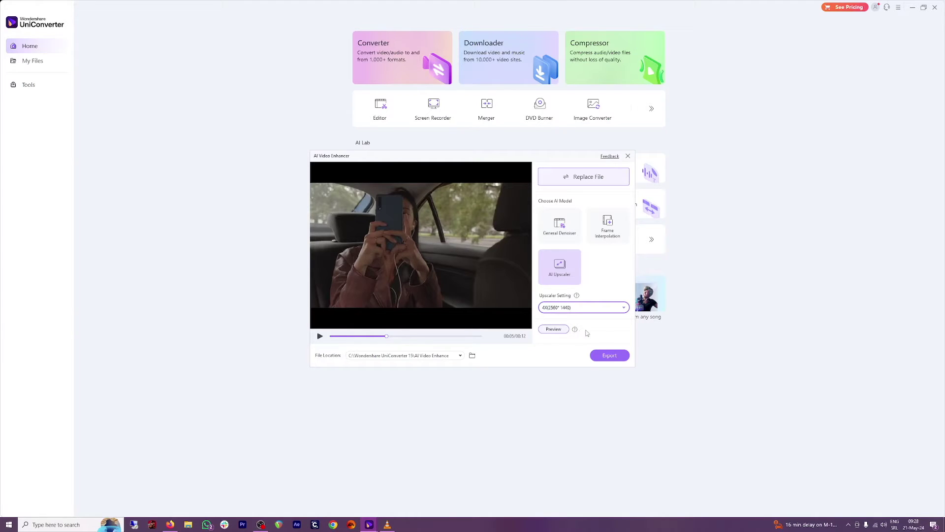
{"action": "left_click", "coordinate": [559, 329]}
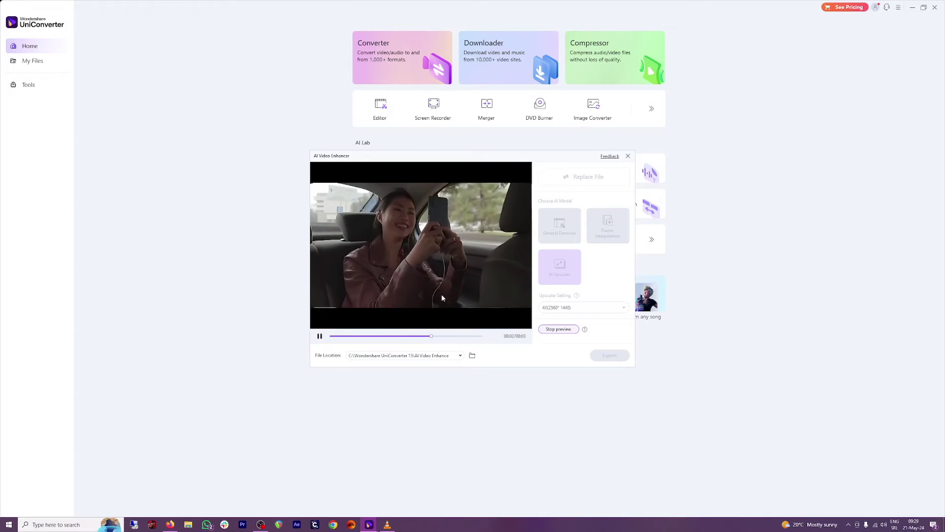
Stop the preview, export the 4X upscaled clip and choose Continue Trial.
{"action": "left_click", "coordinate": [555, 329]}
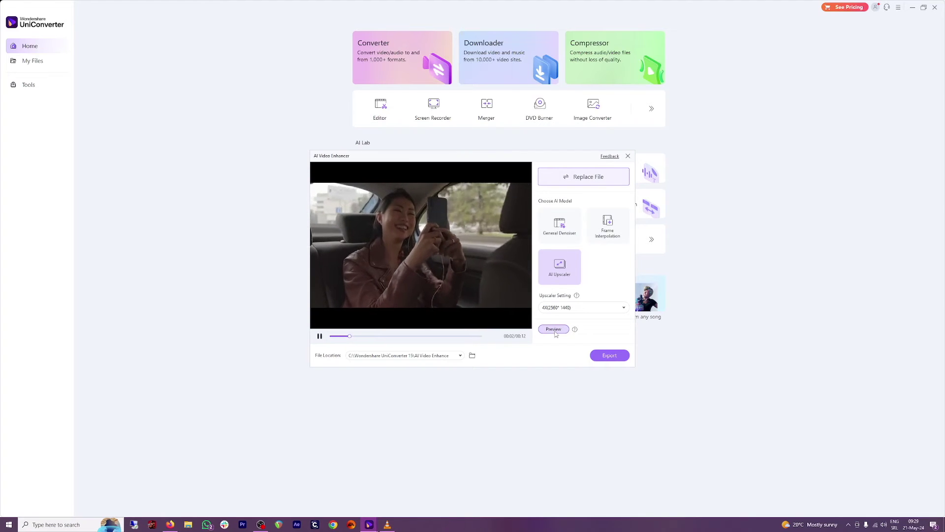
{"action": "left_click", "coordinate": [609, 355]}
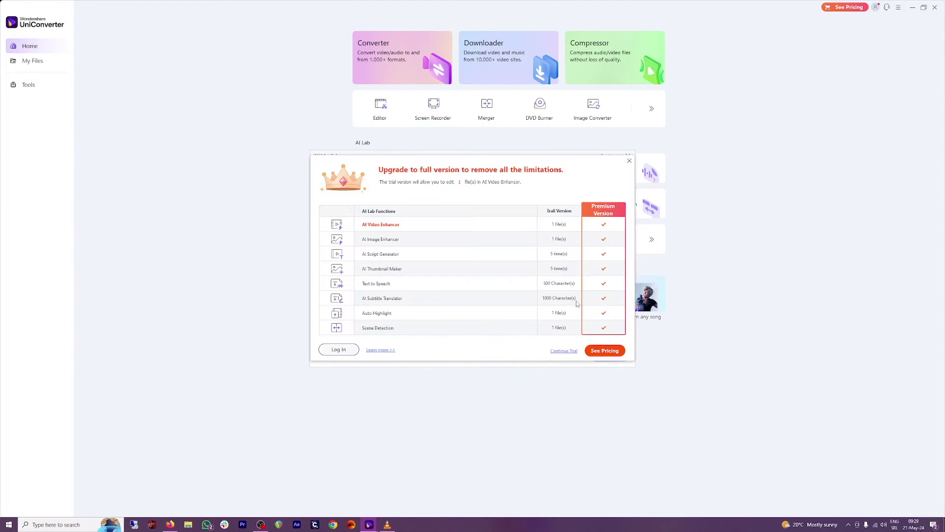
{"action": "left_click", "coordinate": [556, 351]}
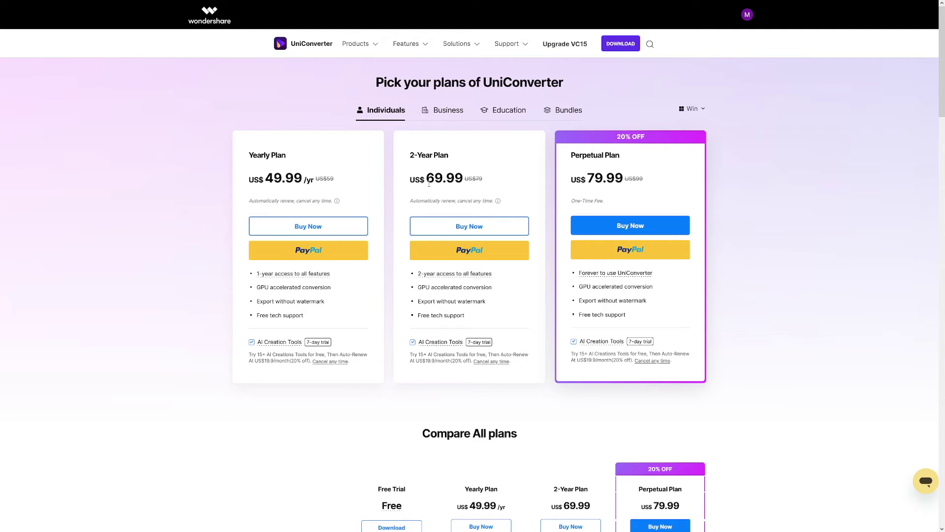
Point out the 69.99 2-Year price, then the Education Monthly 7.99 and Annual prices.
{"action": "left_click_drag", "start_coordinate": [428, 179], "coordinate": [461, 178]}
{"action": "left_click", "coordinate": [461, 178]}
{"action": "left_click", "coordinate": [503, 111]}
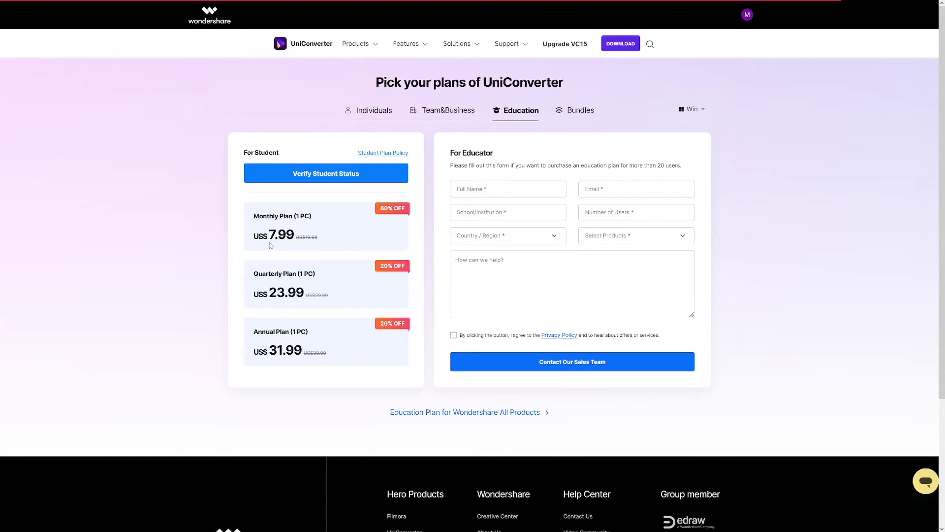
{"action": "left_click_drag", "start_coordinate": [271, 234], "coordinate": [304, 236]}
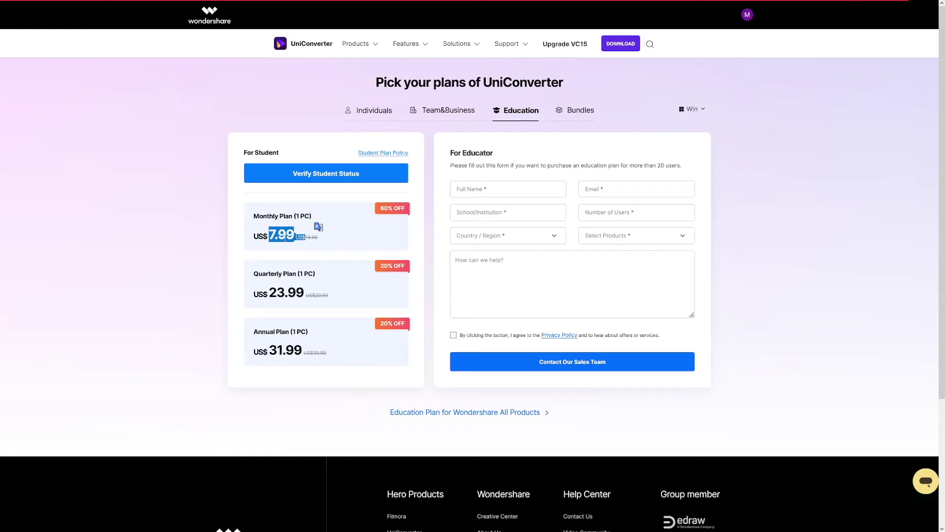
{"action": "left_click", "coordinate": [285, 237]}
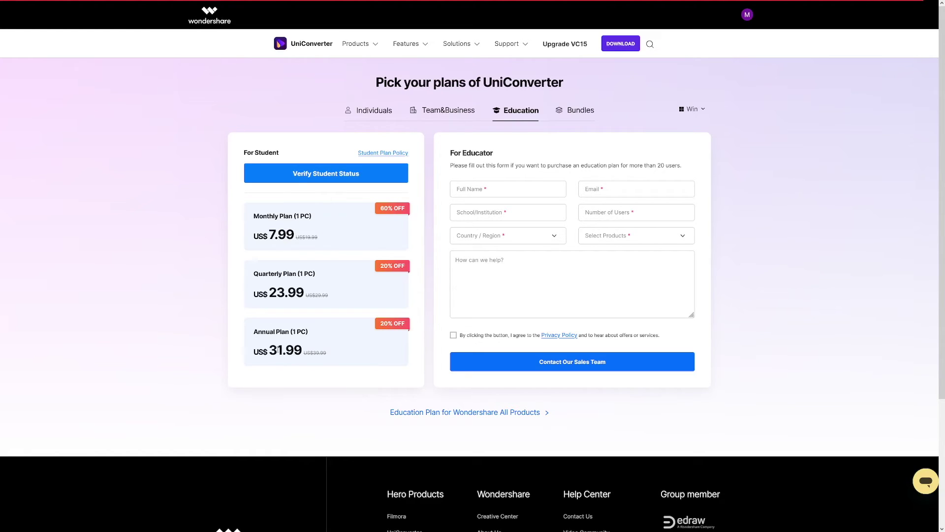
{"action": "left_click_drag", "start_coordinate": [269, 349], "coordinate": [302, 351]}
{"action": "left_click", "coordinate": [551, 340]}
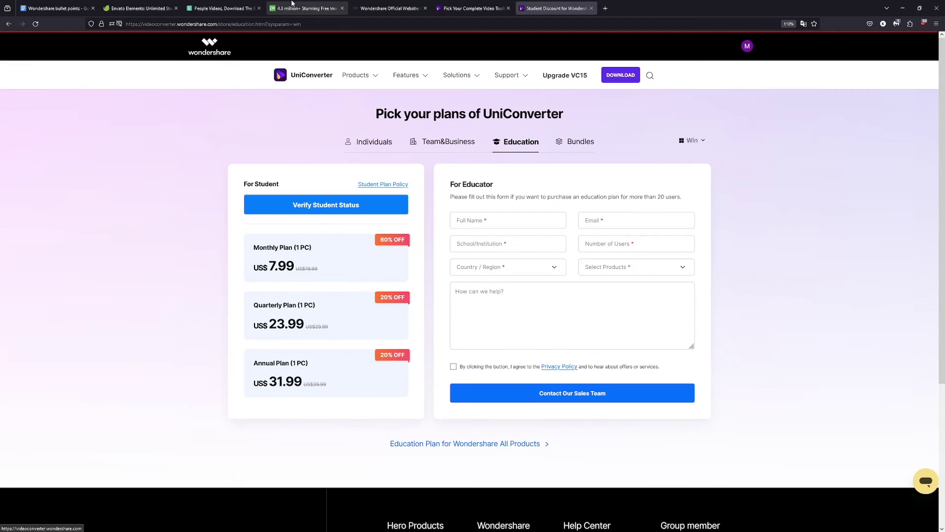
Return to the UniConverter product homepage through the logo in the top nav.
{"action": "left_click", "coordinate": [312, 45]}
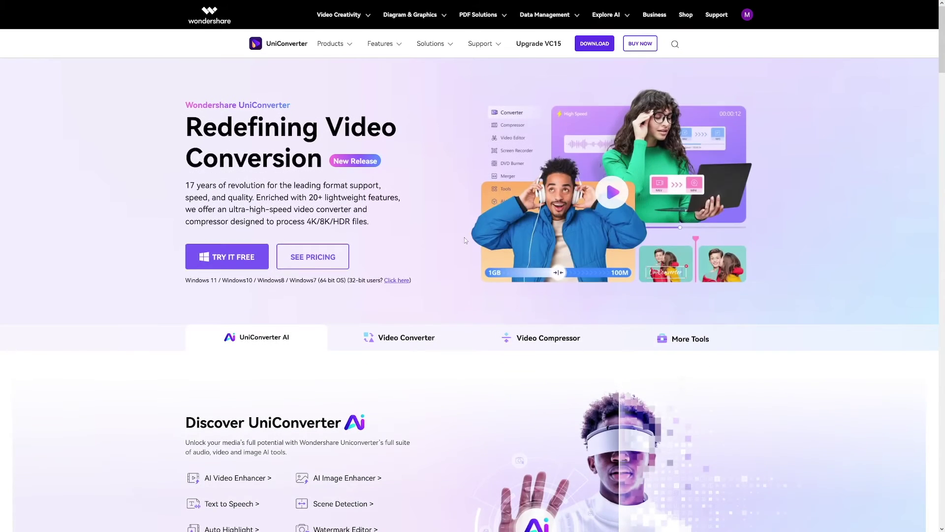
{"action": "scroll", "coordinate": [443, 251], "scroll_direction": "down", "scroll_amount": 2}
{"action": "scroll", "coordinate": [459, 250], "scroll_direction": "down", "scroll_amount": 2}
{"action": "scroll", "coordinate": [459, 250], "scroll_direction": "down", "scroll_amount": 2}
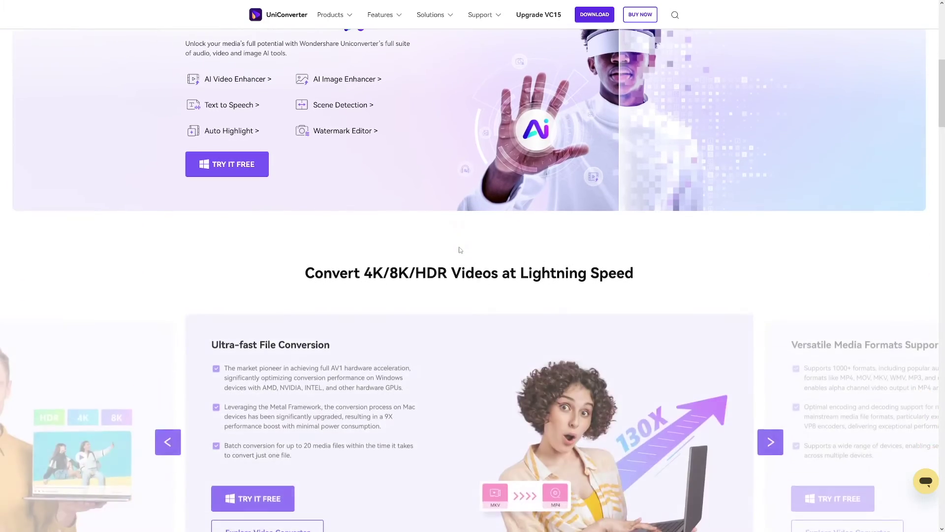
{"action": "scroll", "coordinate": [459, 243], "scroll_direction": "down", "scroll_amount": 2}
{"action": "scroll", "coordinate": [456, 238], "scroll_direction": "down", "scroll_amount": 2}
{"action": "scroll", "coordinate": [458, 238], "scroll_direction": "down", "scroll_amount": 2}
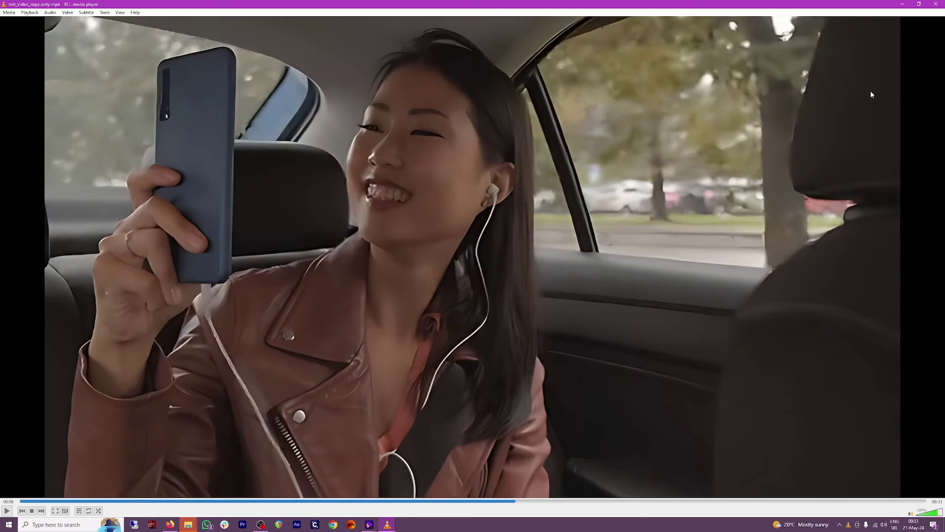
Open the enhanced clip, docking VLC on the left and UniConverter Player on the right.
{"action": "left_click", "coordinate": [933, 4]}
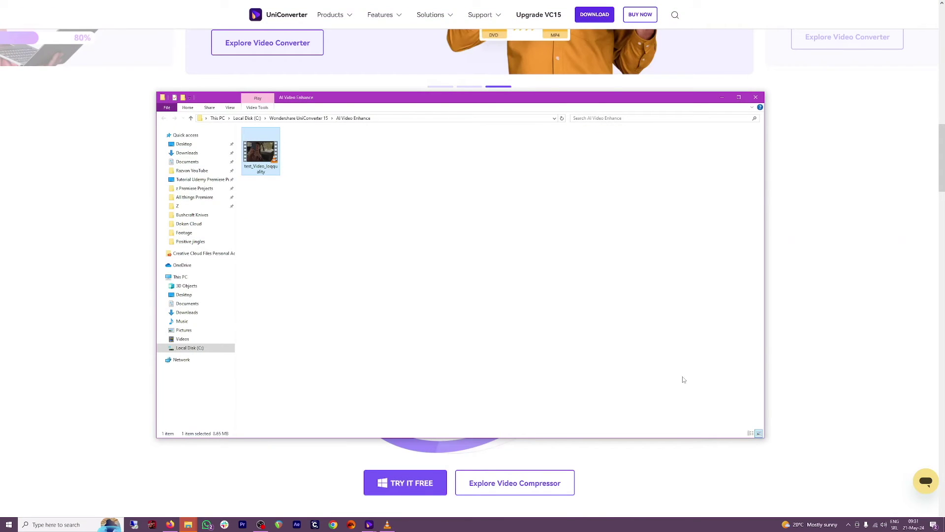
{"action": "key", "text": "Return"}
{"action": "left_click_drag", "start_coordinate": [465, 8], "coordinate": [2, 19]}
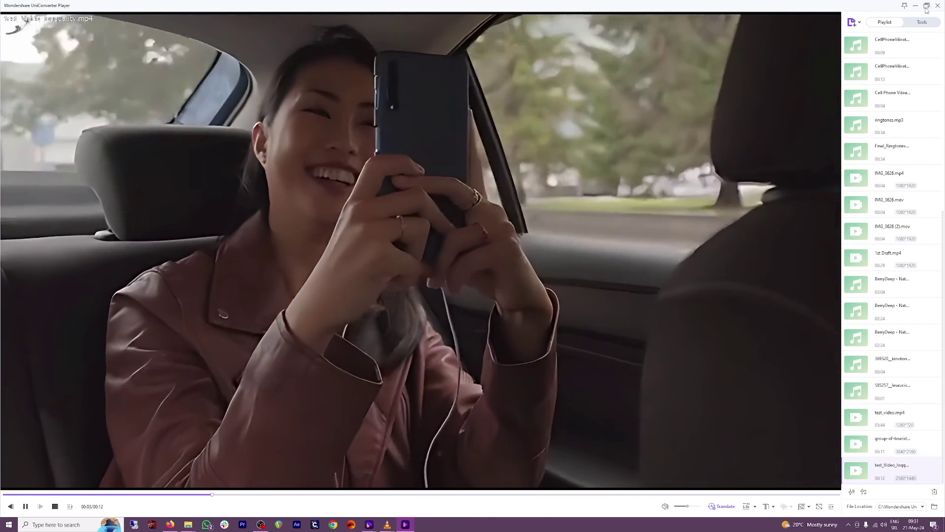
{"action": "left_click", "coordinate": [926, 6]}
{"action": "left_click_drag", "start_coordinate": [383, 155], "coordinate": [944, 214]}
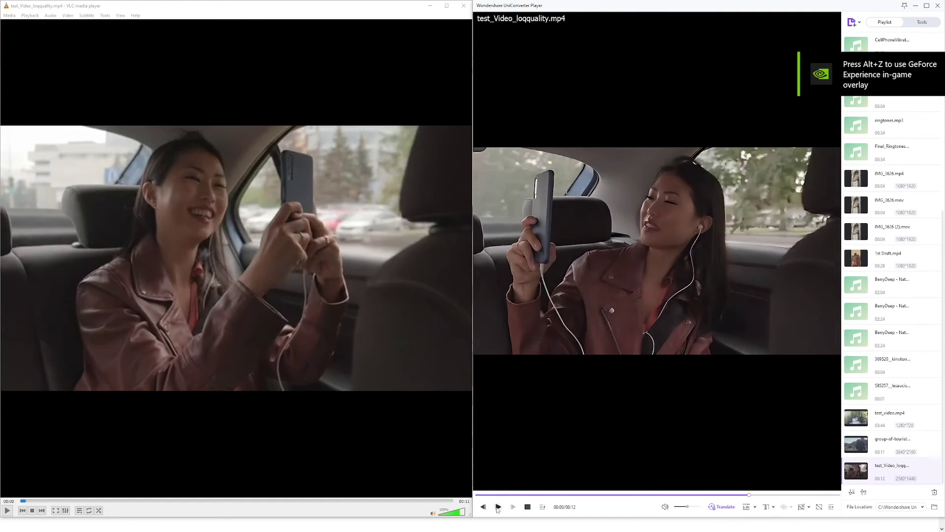
Pause the enhanced clip and rewind both it and the VLC original to 00:00.
{"action": "left_click", "coordinate": [686, 295]}
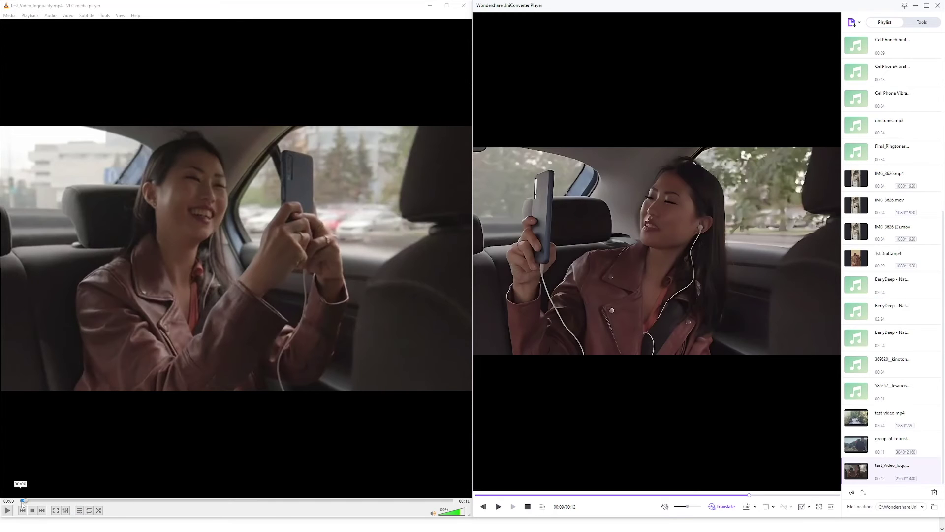
{"action": "left_click_drag", "start_coordinate": [577, 499], "coordinate": [486, 499]}
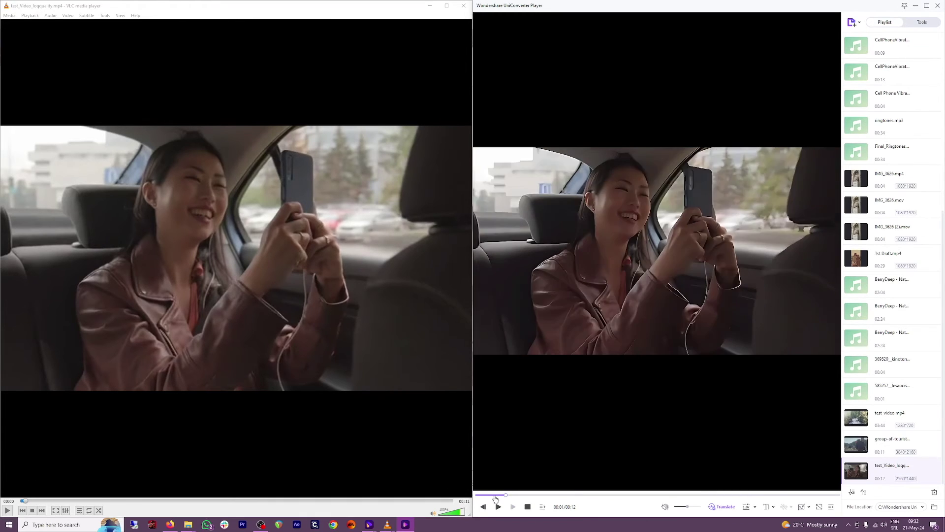
{"action": "left_click", "coordinate": [27, 500]}
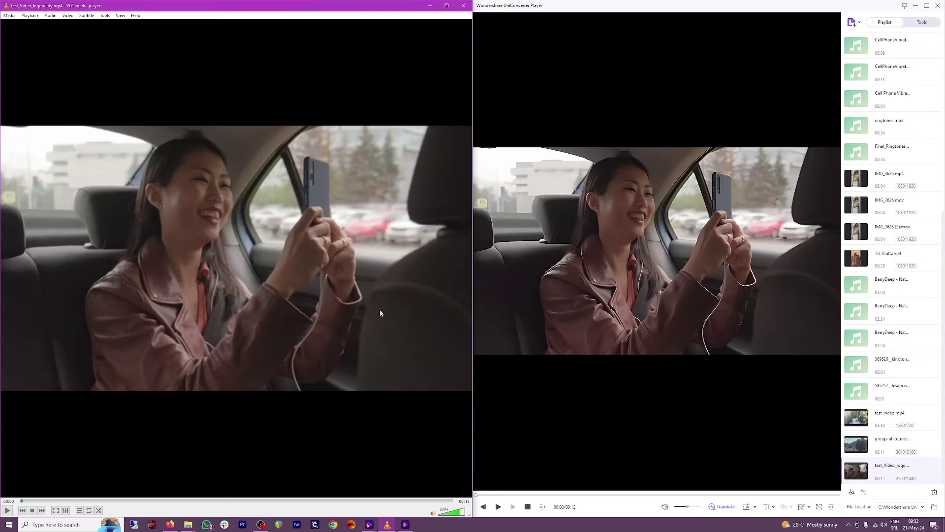
Inspect the original clip's properties, confirming its 640 × 360 frame size and 718 KB file size.
{"action": "key", "text": "alt+Tab"}
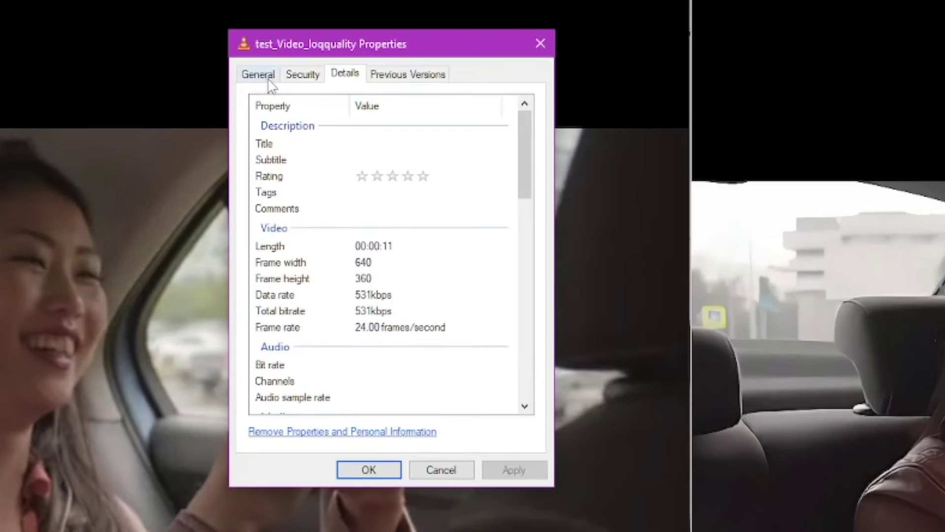
{"action": "left_click", "coordinate": [297, 104]}
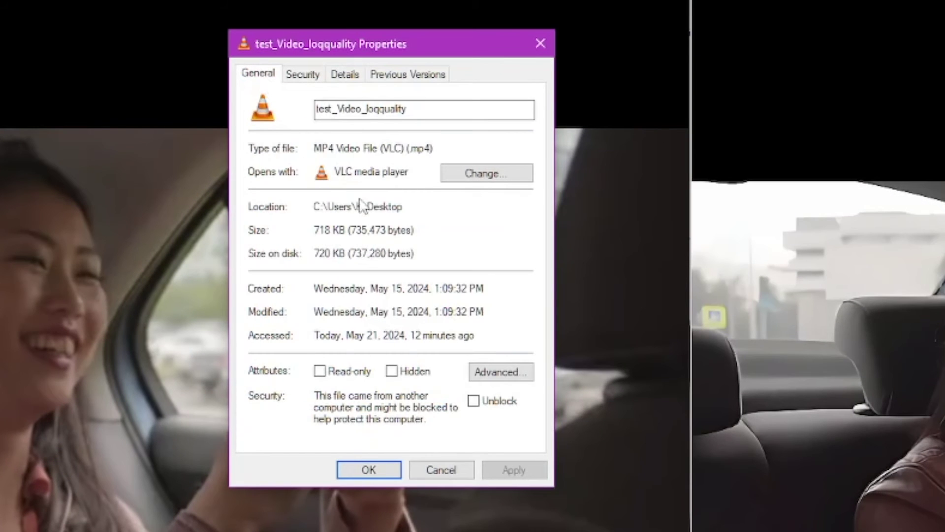
{"action": "double_click", "coordinate": [316, 231]}
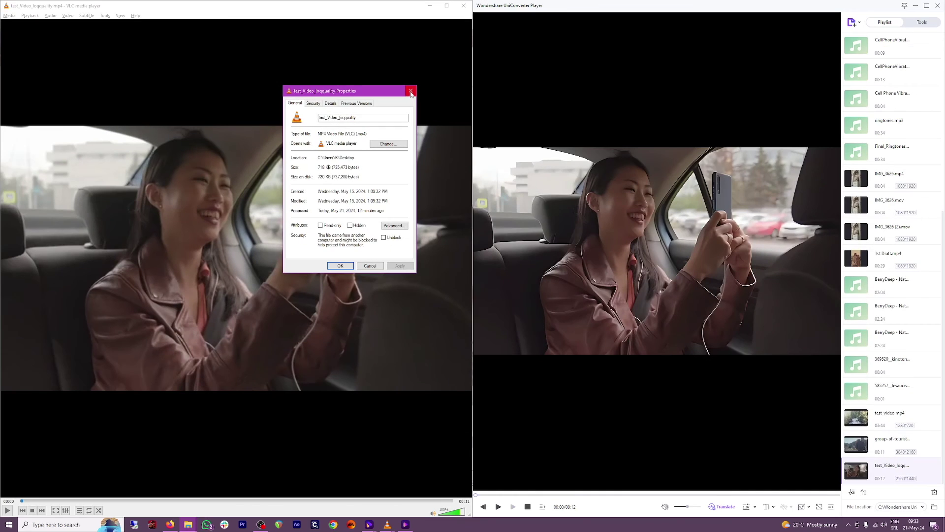
Close the properties and play the enhanced clip full screen in UniConverter Player.
{"action": "left_click", "coordinate": [411, 92]}
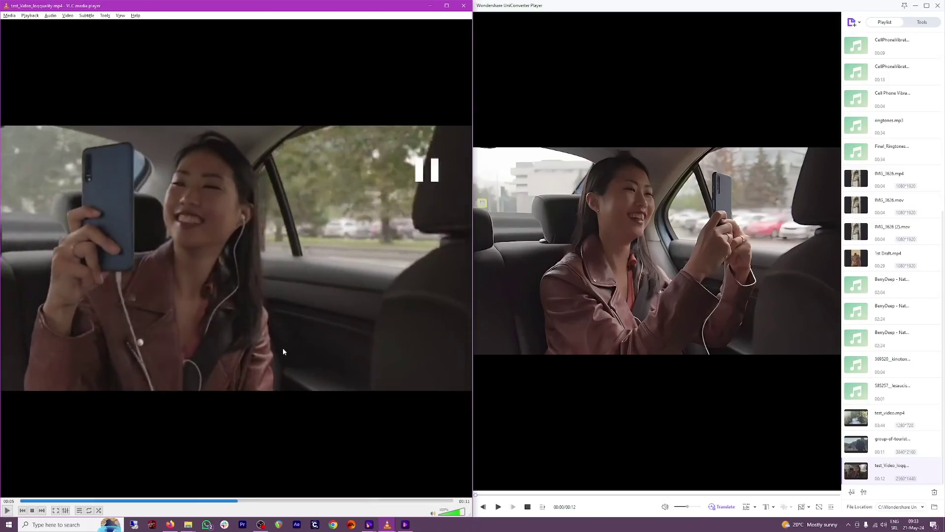
{"action": "left_click", "coordinate": [498, 506]}
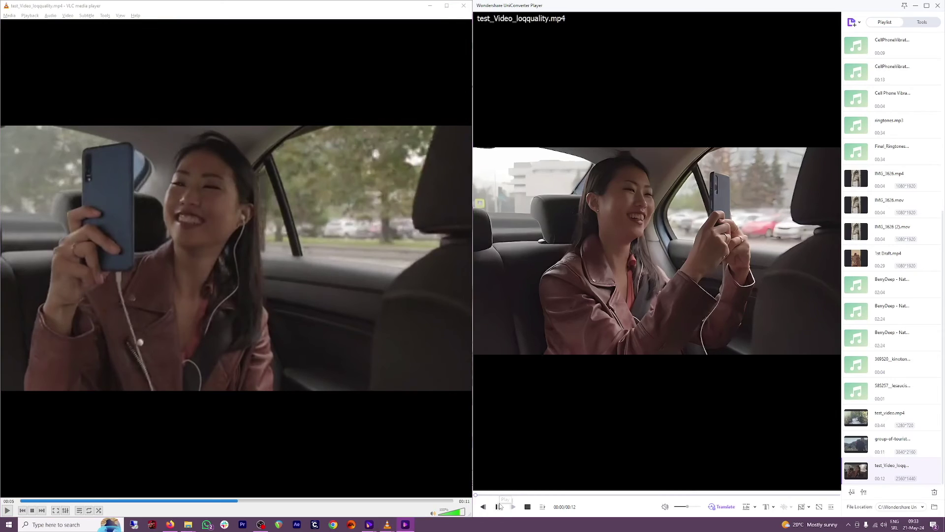
{"action": "double_click", "coordinate": [640, 297]}
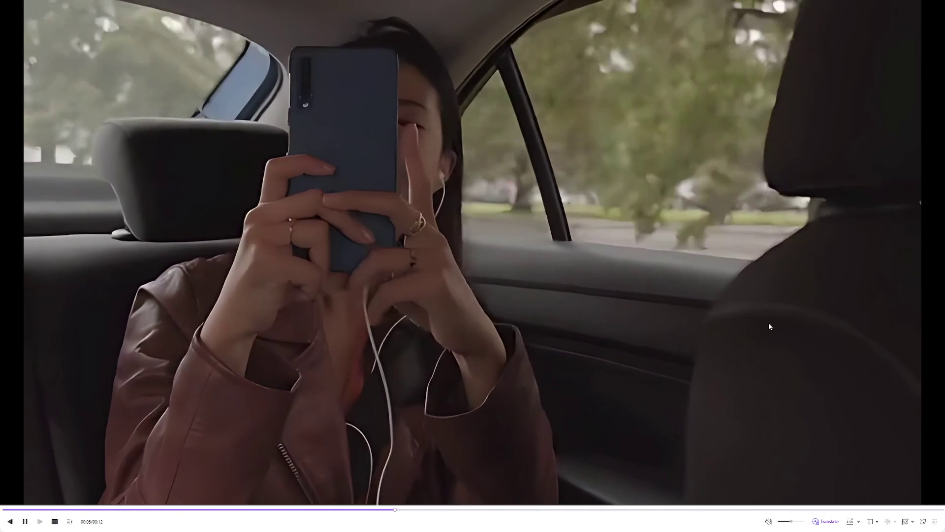
Exit full screen and pause the enhanced and VLC original clips together at 00:07.
{"action": "double_click", "coordinate": [768, 322]}
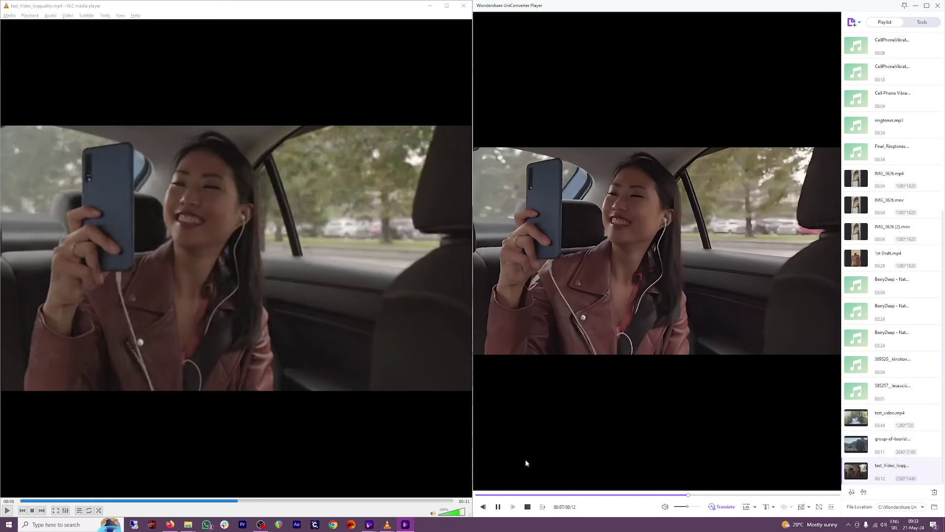
{"action": "left_click", "coordinate": [714, 426]}
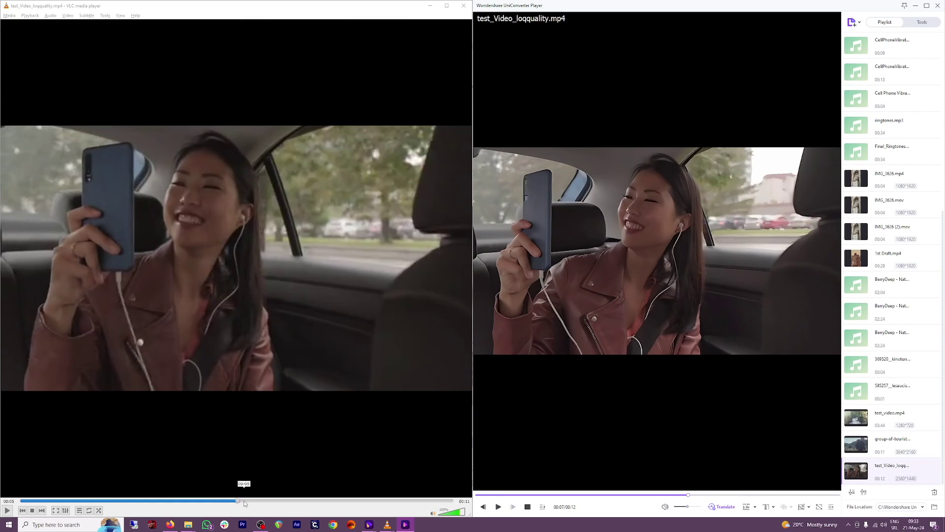
{"action": "mouse_move", "coordinate": [243, 500]}
{"action": "left_mouse_down"}
{"action": "mouse_move", "coordinate": [315, 502]}
{"action": "mouse_move", "coordinate": [298, 500]}
{"action": "left_mouse_up"}
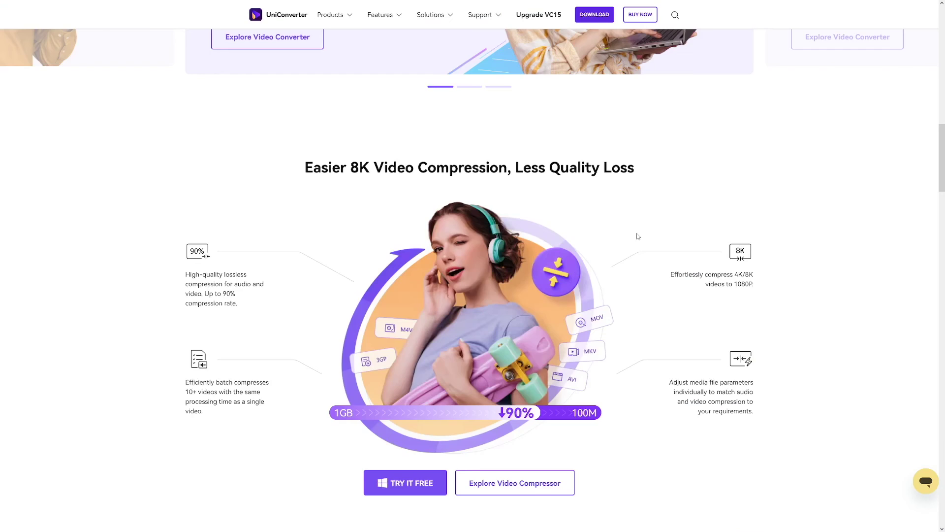
{"action": "scroll", "coordinate": [516, 341], "scroll_direction": "up", "scroll_amount": 4}
{"action": "scroll", "coordinate": [516, 341], "scroll_direction": "up", "scroll_amount": 4}
{"action": "scroll", "coordinate": [516, 341], "scroll_direction": "up", "scroll_amount": 3}
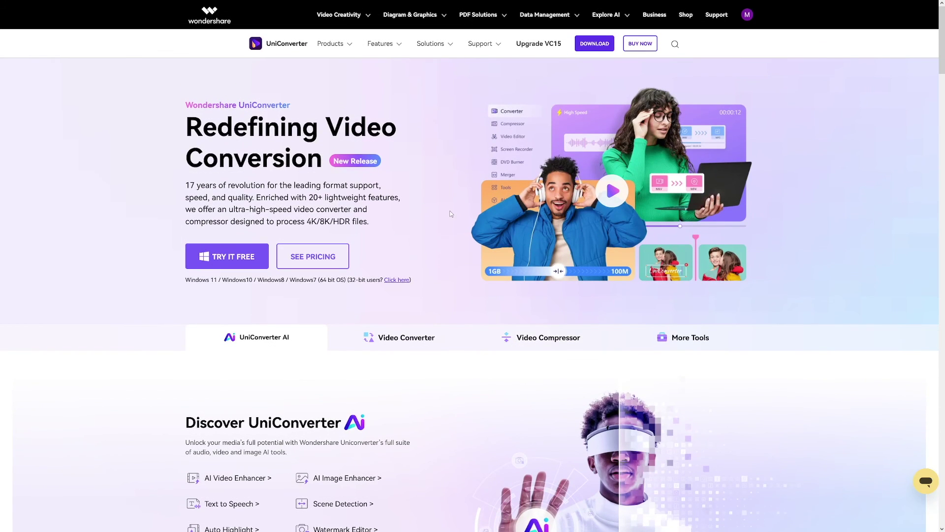